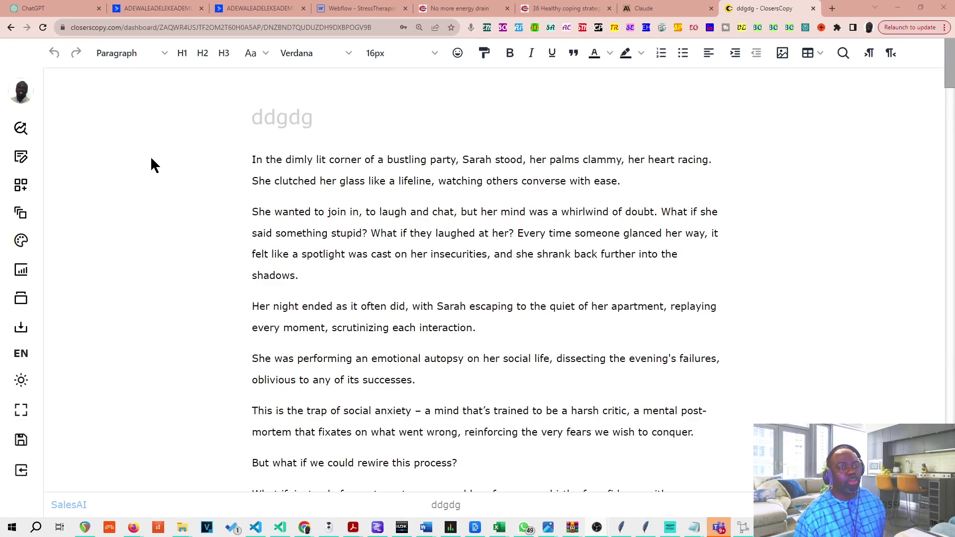
Step: Open the Frameworks library and set its category filter to All
{"action": "left_click", "coordinate": [20, 184]}
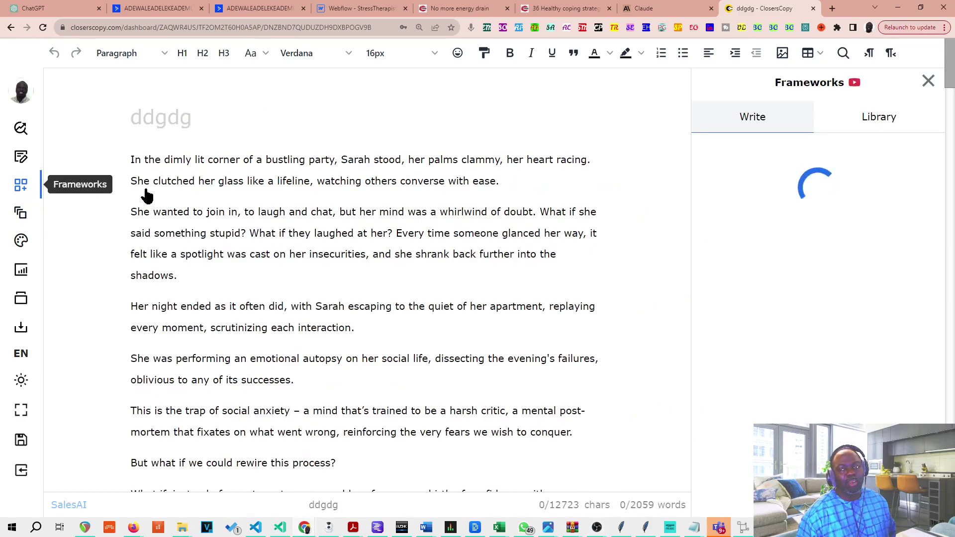
{"action": "left_click", "coordinate": [893, 131]}
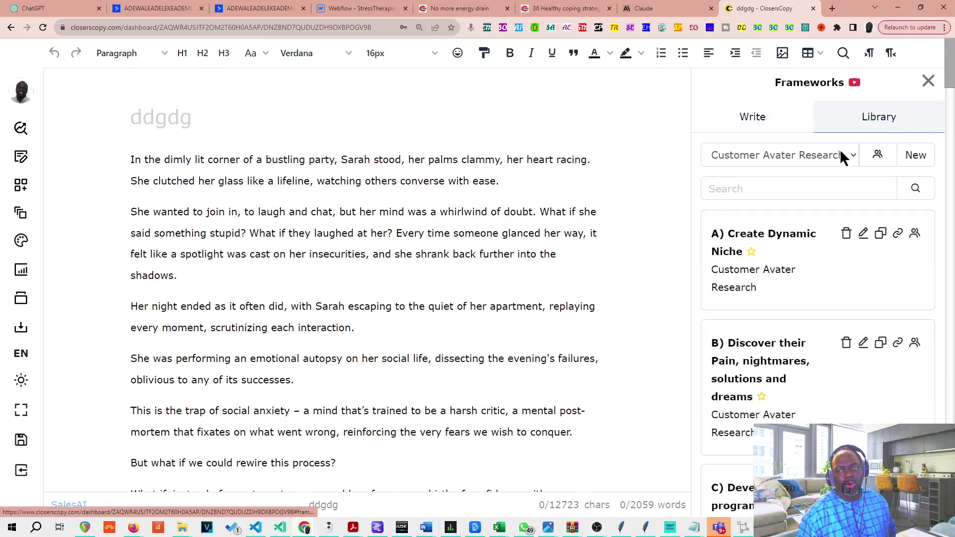
{"action": "left_click", "coordinate": [821, 158]}
{"action": "left_click", "coordinate": [738, 185]}
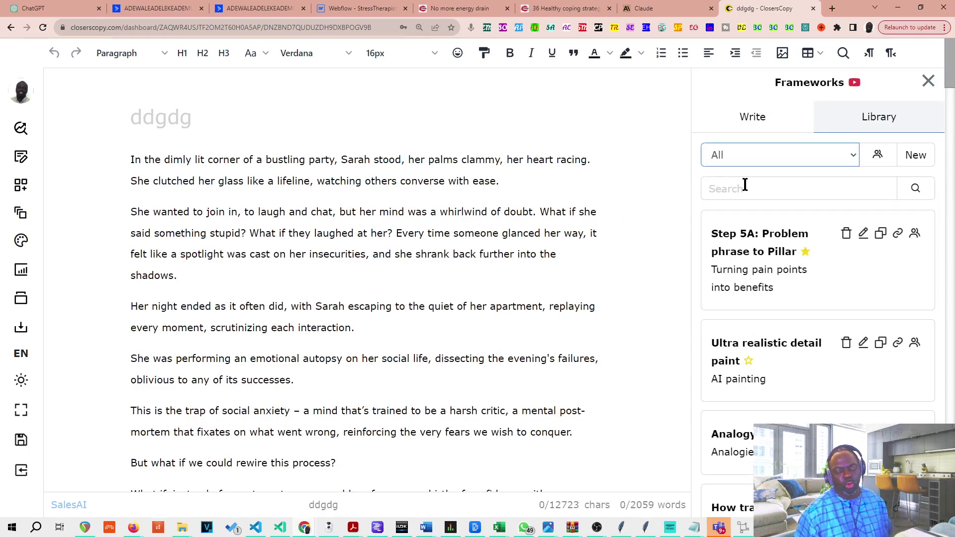
Step: Look through the categories available in the framework library filter
{"action": "left_click", "coordinate": [853, 155]}
{"action": "left_click", "coordinate": [852, 155]}
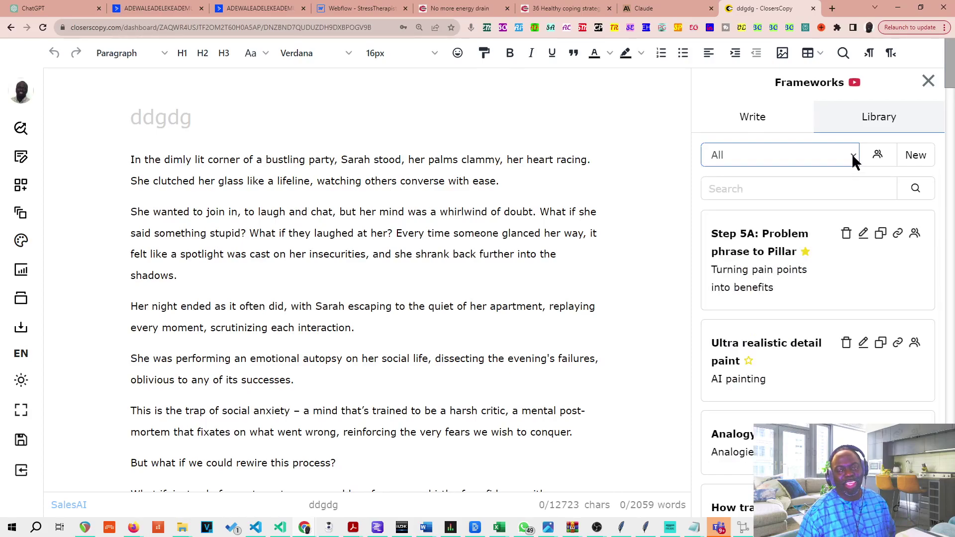
{"action": "left_click", "coordinate": [851, 156]}
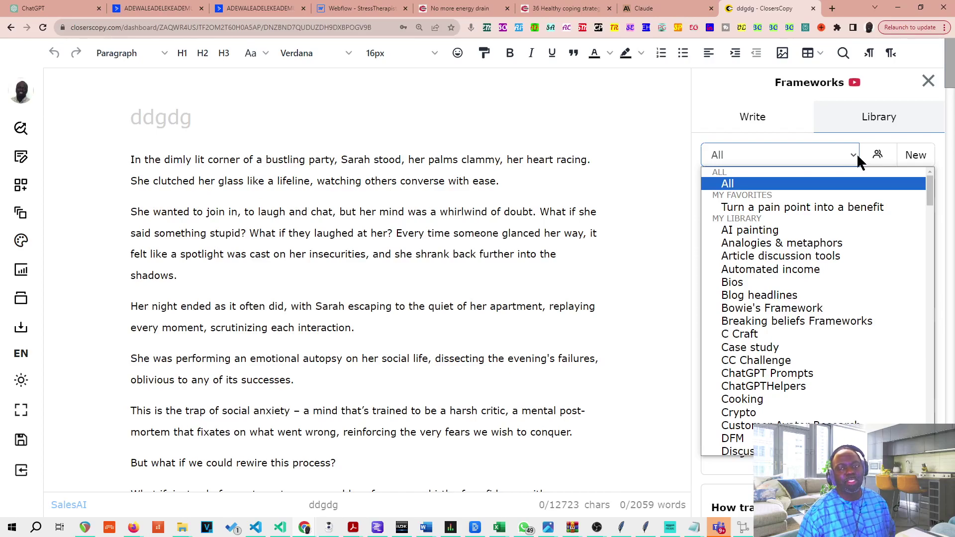
{"action": "left_click", "coordinate": [856, 155]}
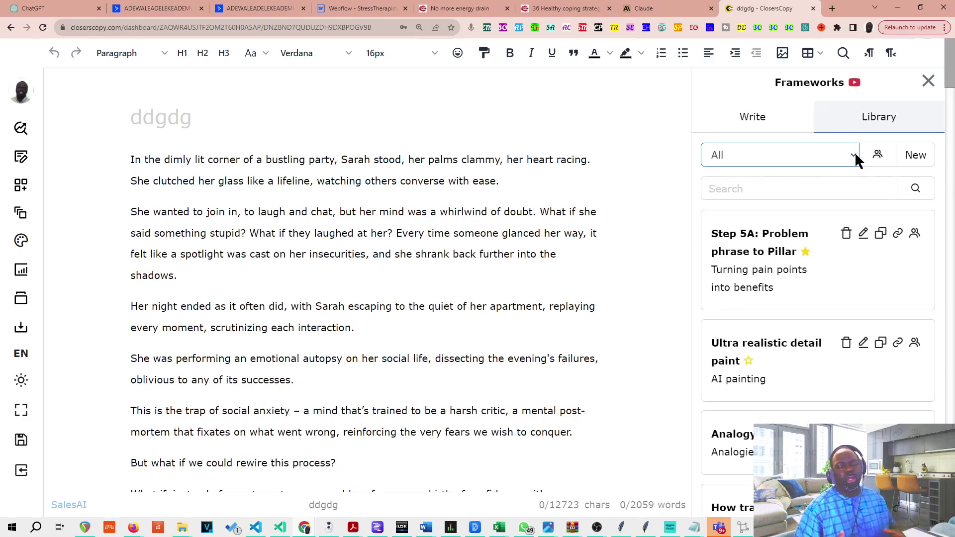
{"action": "left_click", "coordinate": [855, 155]}
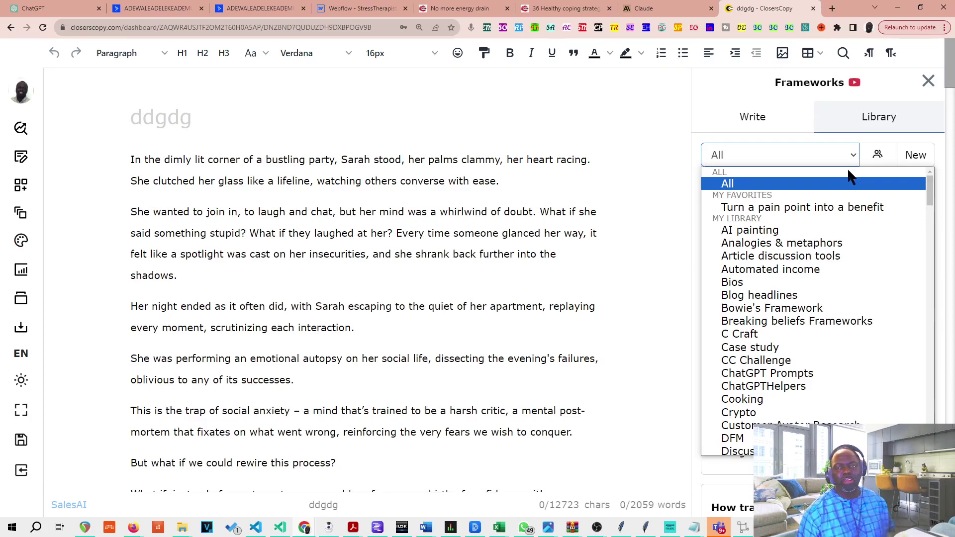
{"action": "scroll", "coordinate": [836, 159], "scroll_direction": "down", "scroll_amount": 8}
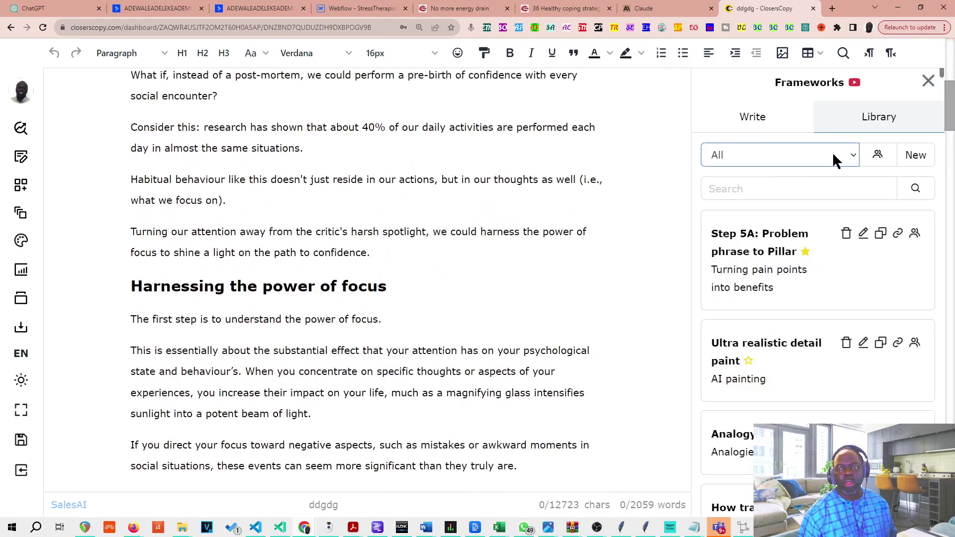
{"action": "left_click", "coordinate": [845, 156]}
{"action": "left_click", "coordinate": [800, 163]}
{"action": "left_click", "coordinate": [847, 155]}
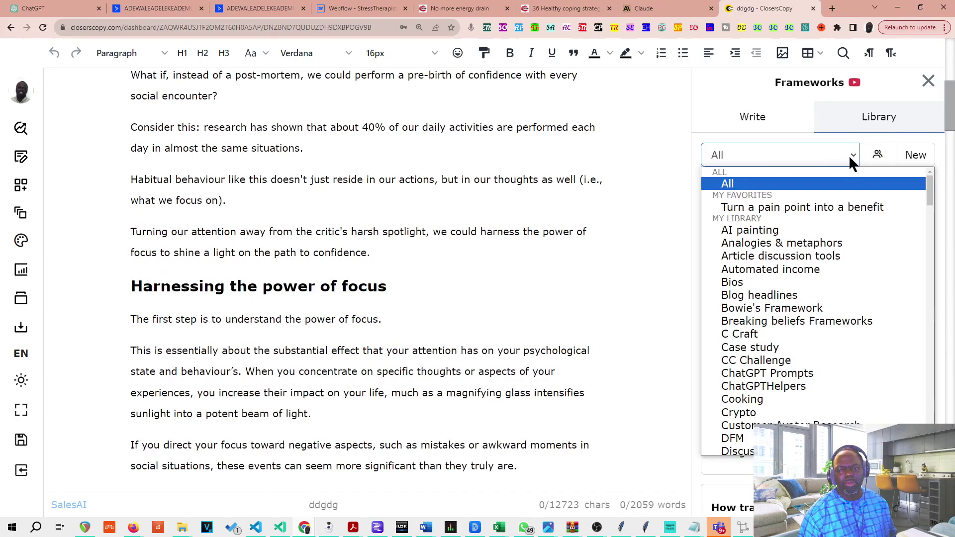
{"action": "scroll", "coordinate": [818, 219], "scroll_direction": "down", "scroll_amount": 2}
{"action": "scroll", "coordinate": [796, 214], "scroll_direction": "up", "scroll_amount": 3}
{"action": "left_click", "coordinate": [662, 194]}
Step: Find the "15-second tutorial script" framework in the library and open it for editing
{"action": "left_click", "coordinate": [754, 189]}
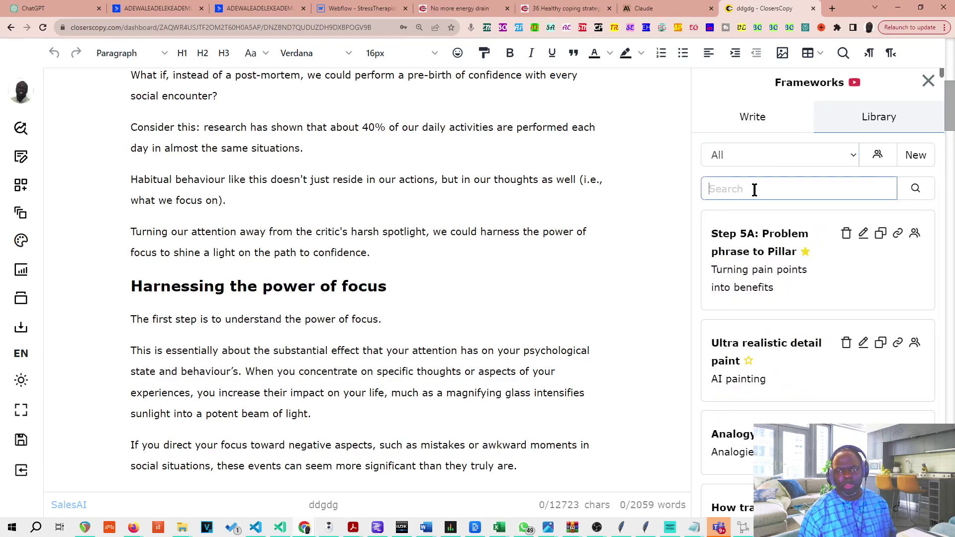
{"action": "scroll", "coordinate": [752, 334], "scroll_direction": "down", "scroll_amount": 5}
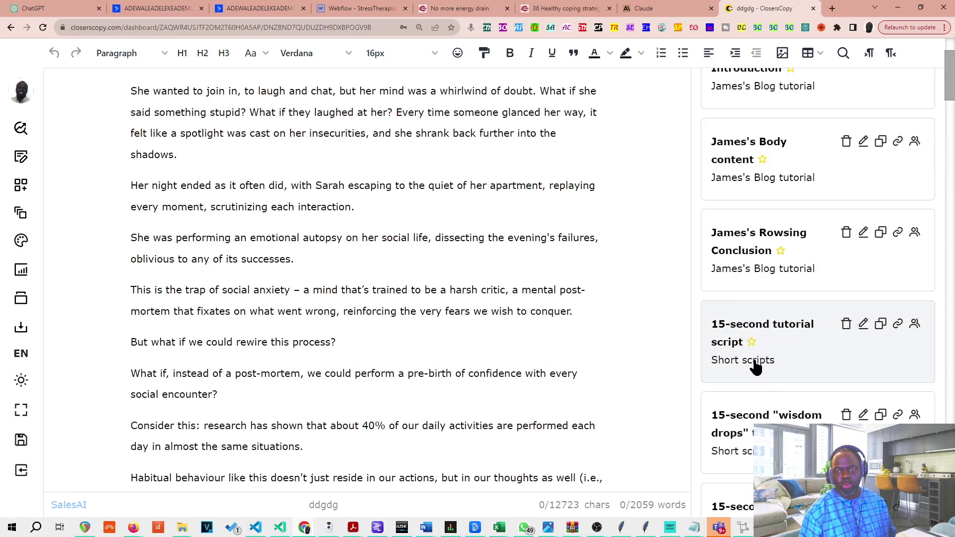
{"action": "scroll", "coordinate": [866, 326], "scroll_direction": "down", "scroll_amount": 2}
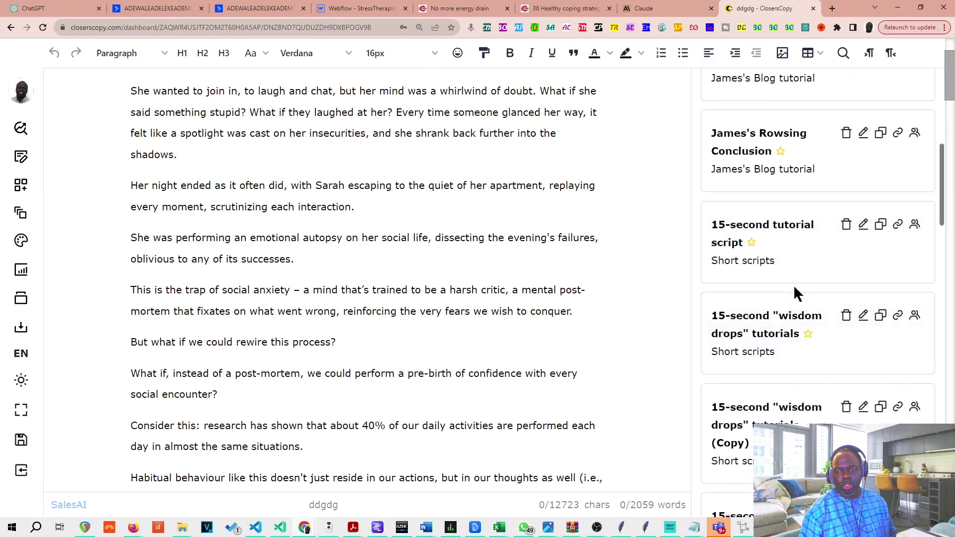
{"action": "left_click", "coordinate": [863, 226]}
{"action": "scroll", "coordinate": [464, 298], "scroll_direction": "down", "scroll_amount": 3}
Step: Copy the framework's entire Instruction text and close the Framework Builder
{"action": "left_click", "coordinate": [467, 299]}
{"action": "key", "text": "ctrl+a"}
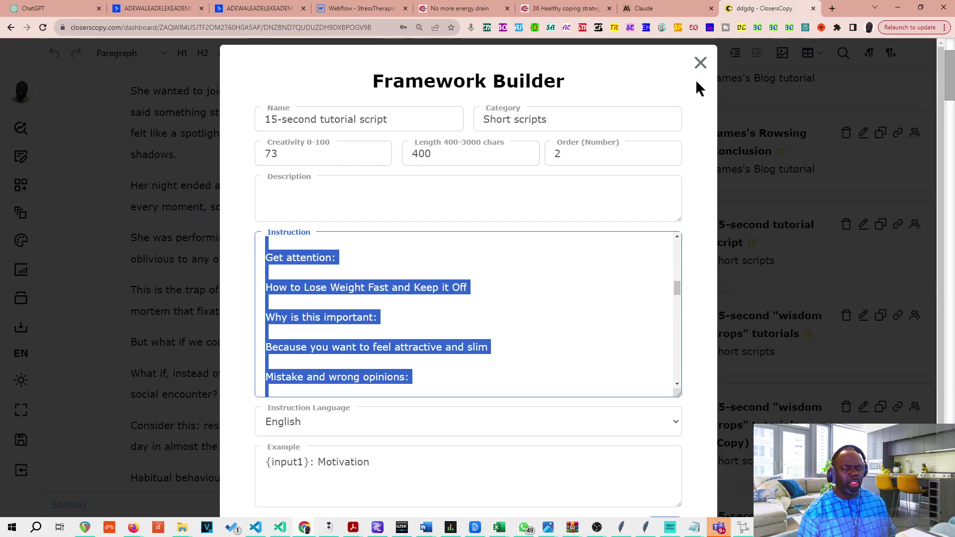
{"action": "right_click", "coordinate": [452, 287]}
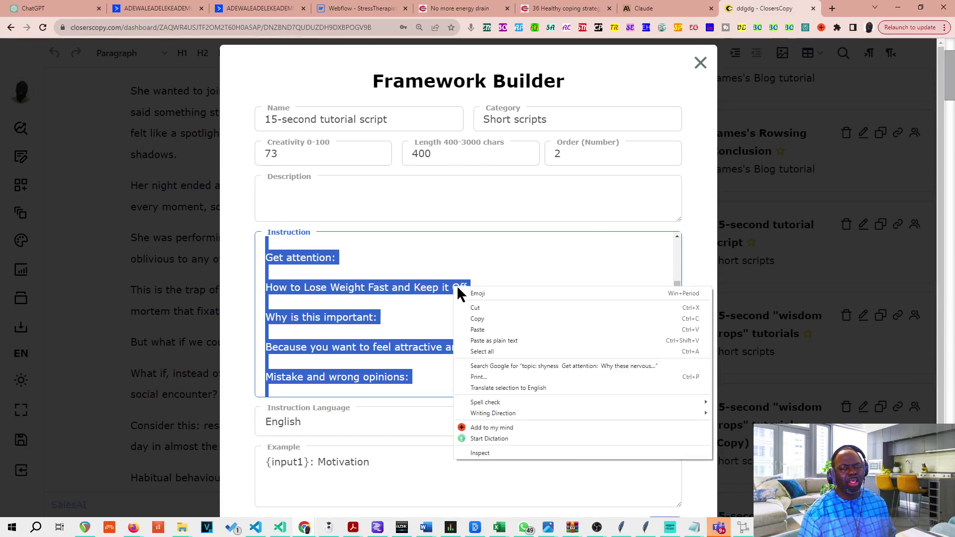
{"action": "left_click", "coordinate": [481, 317]}
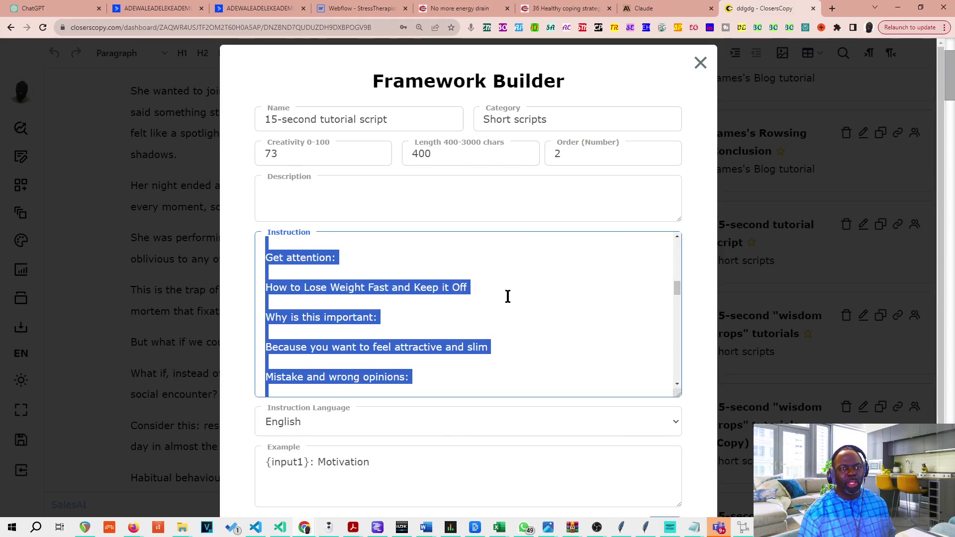
{"action": "left_click", "coordinate": [704, 64]}
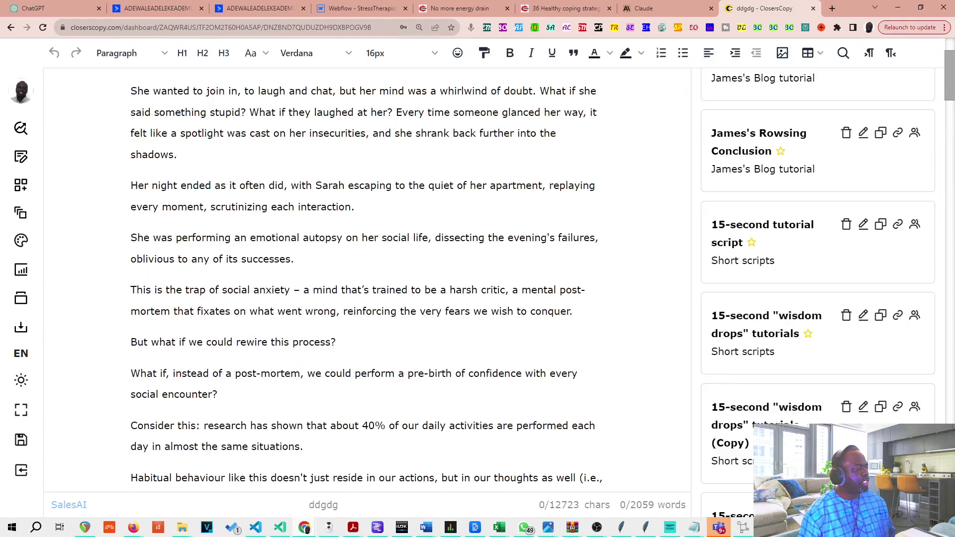
Step: Switch to ChatGPT, start a new custom GPT and show its manual configuration
{"action": "left_click", "coordinate": [34, 8]}
{"action": "left_click", "coordinate": [21, 66]}
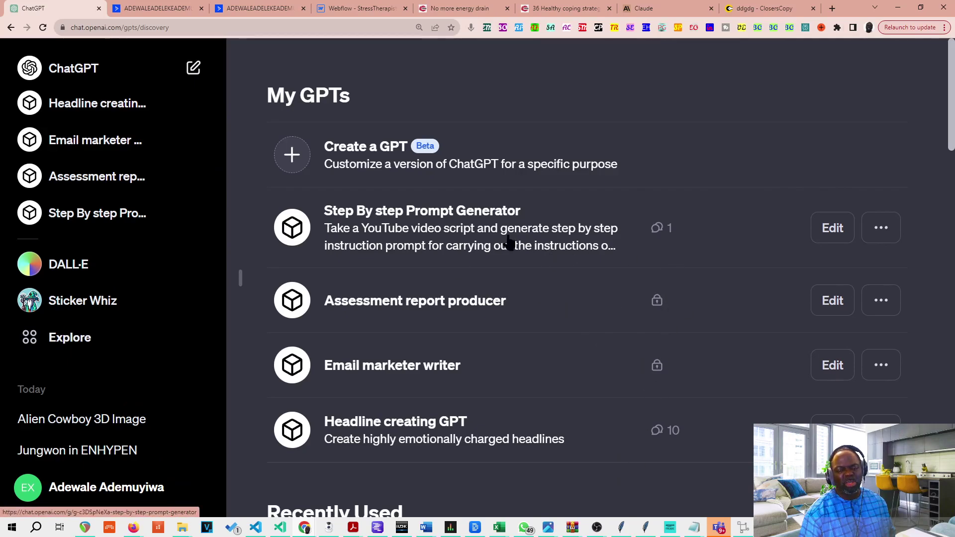
{"action": "left_click", "coordinate": [335, 166]}
{"action": "left_click", "coordinate": [299, 148]}
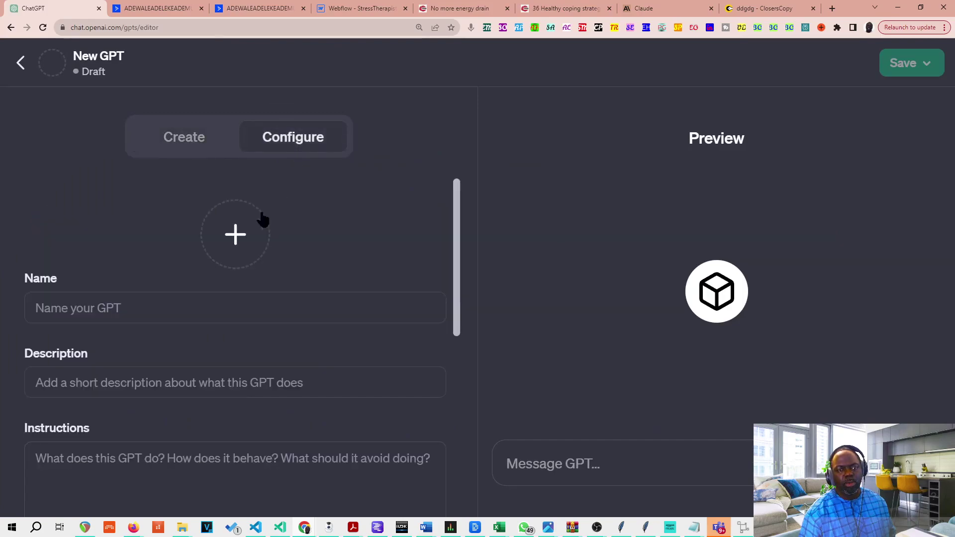
Step: Fill the new GPT's Instructions with the copied framework text using the expanded editor
{"action": "scroll", "coordinate": [134, 293], "scroll_direction": "down", "scroll_amount": 4}
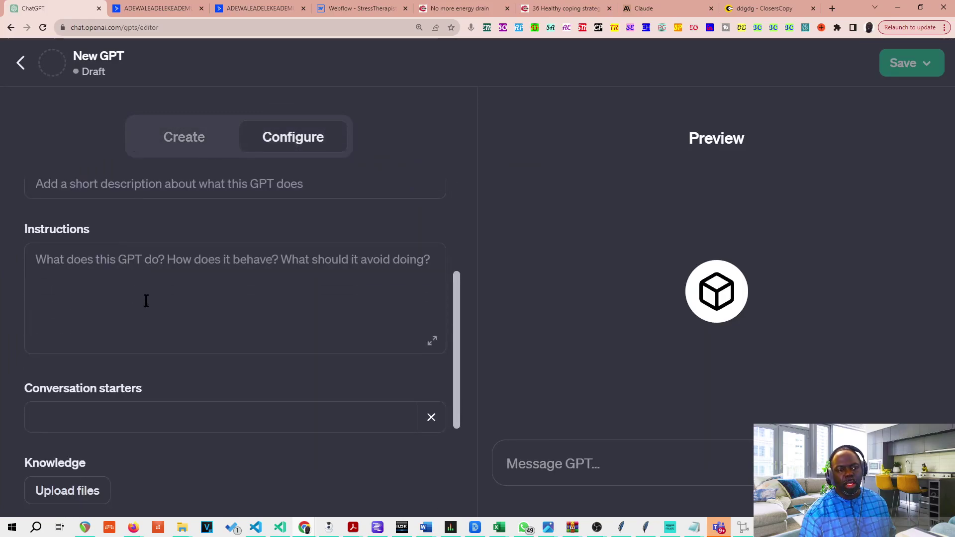
{"action": "scroll", "coordinate": [442, 341], "scroll_direction": "down", "scroll_amount": 2}
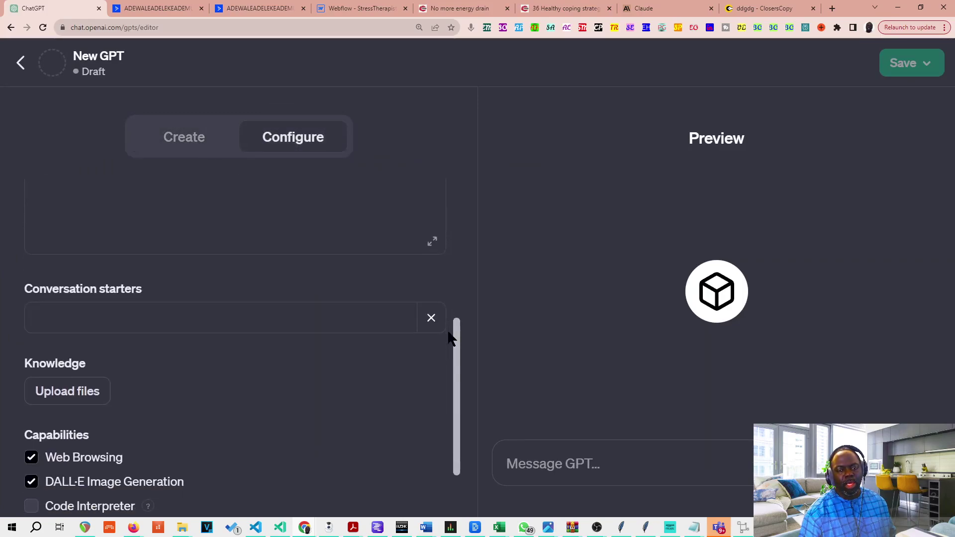
{"action": "left_click", "coordinate": [433, 246]}
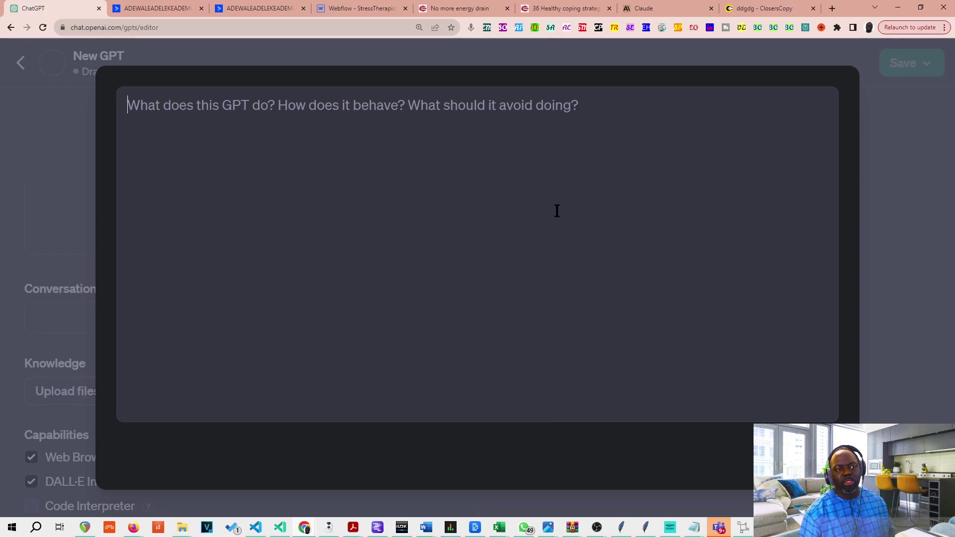
{"action": "key", "text": "ctrl+v"}
{"action": "scroll", "coordinate": [491, 194], "scroll_direction": "down", "scroll_amount": 5}
{"action": "scroll", "coordinate": [491, 194], "scroll_direction": "down", "scroll_amount": 9}
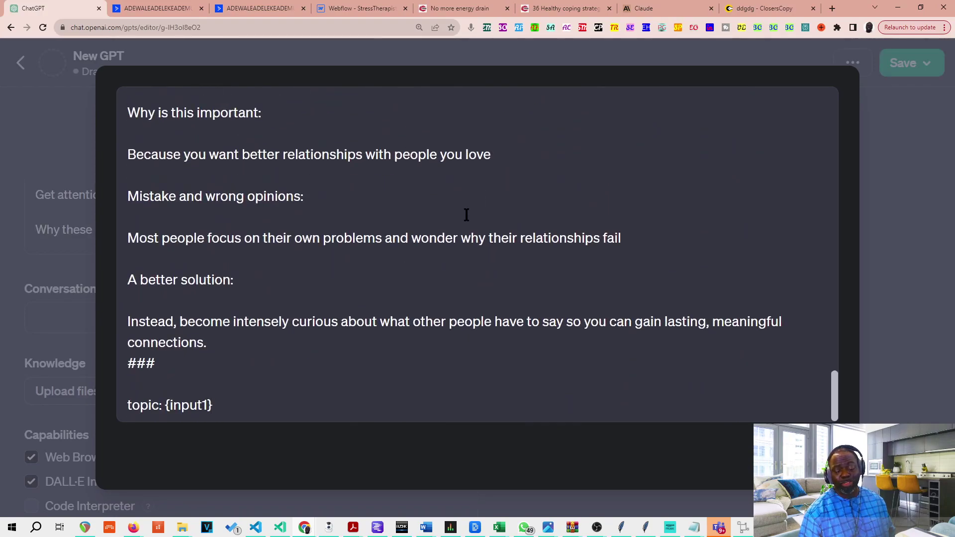
{"action": "key", "text": "Escape"}
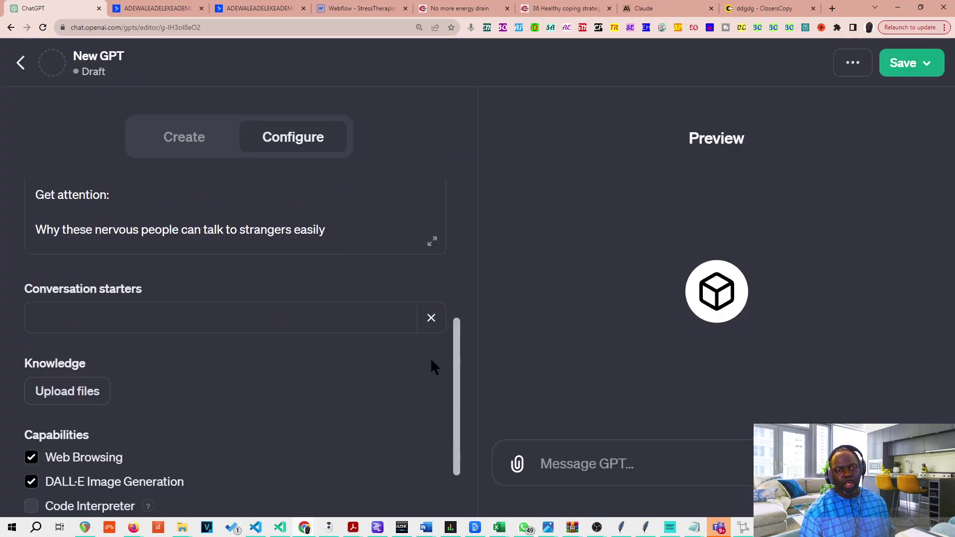
Step: Name the GPT "15 sec tutorial" and save it
{"action": "scroll", "coordinate": [335, 357], "scroll_direction": "up", "scroll_amount": 6}
{"action": "left_click", "coordinate": [145, 305]}
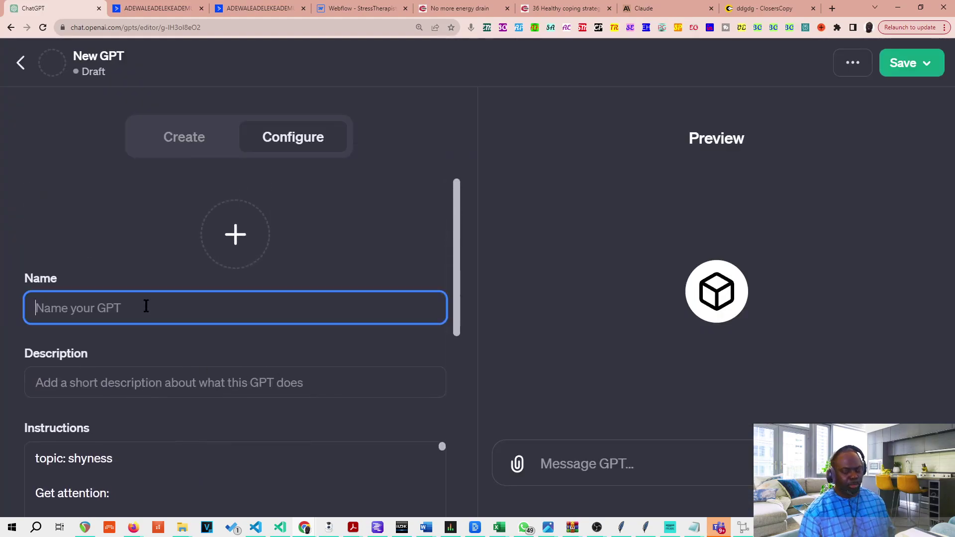
{"action": "type", "text": "15 sec tutorial"}
{"action": "left_click", "coordinate": [902, 63]}
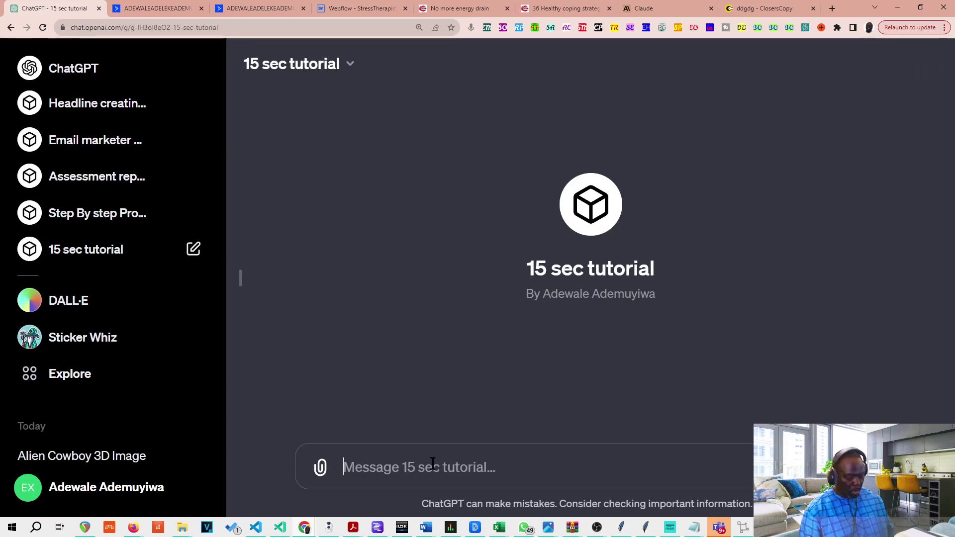
Step: Send the new GPT the prompt "topic: playing emotional games"
{"action": "type", "text": "topic:"}
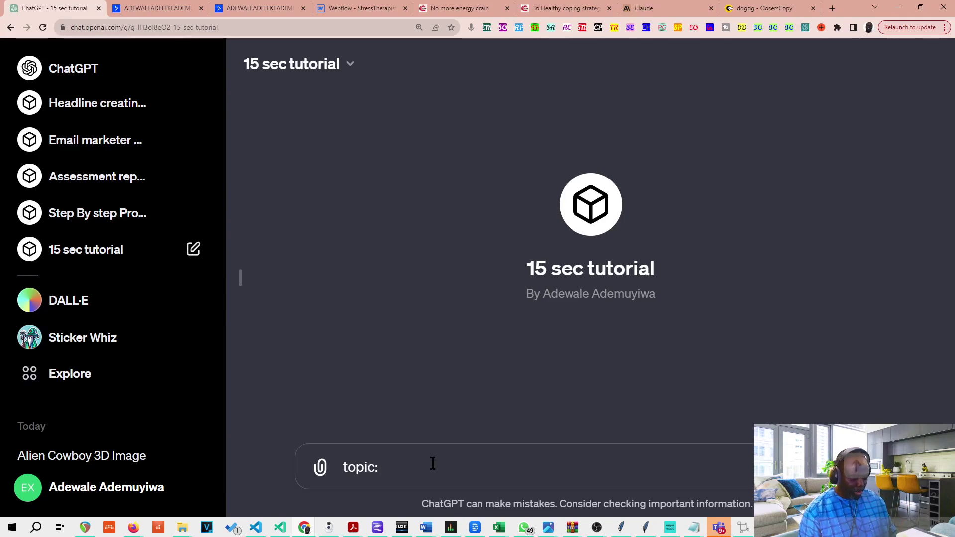
{"action": "type", "text": "playing emo"}
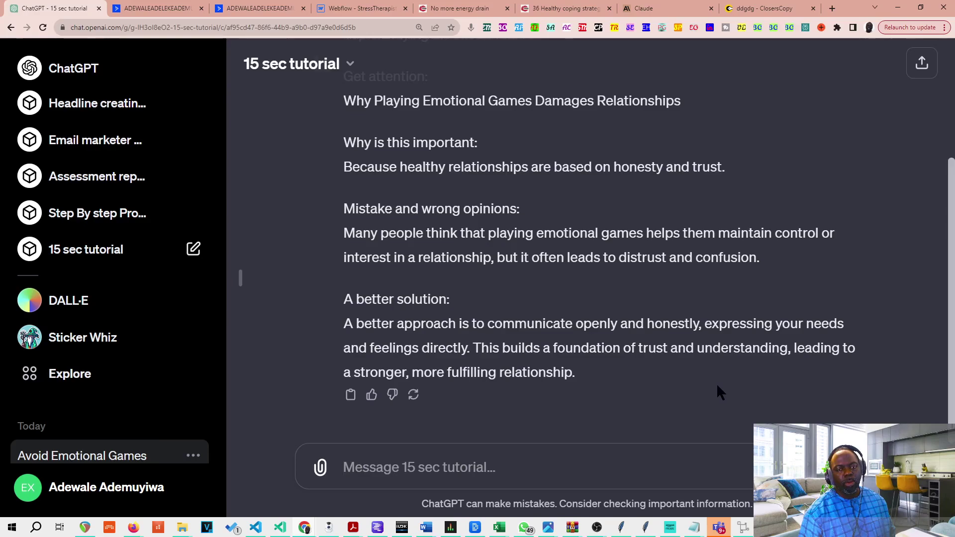
Step: Review the generated tutorial script from the prompt to its "A better solution" section
{"action": "scroll", "coordinate": [697, 362], "scroll_direction": "up", "scroll_amount": 2}
{"action": "scroll", "coordinate": [699, 365], "scroll_direction": "up", "scroll_amount": 1}
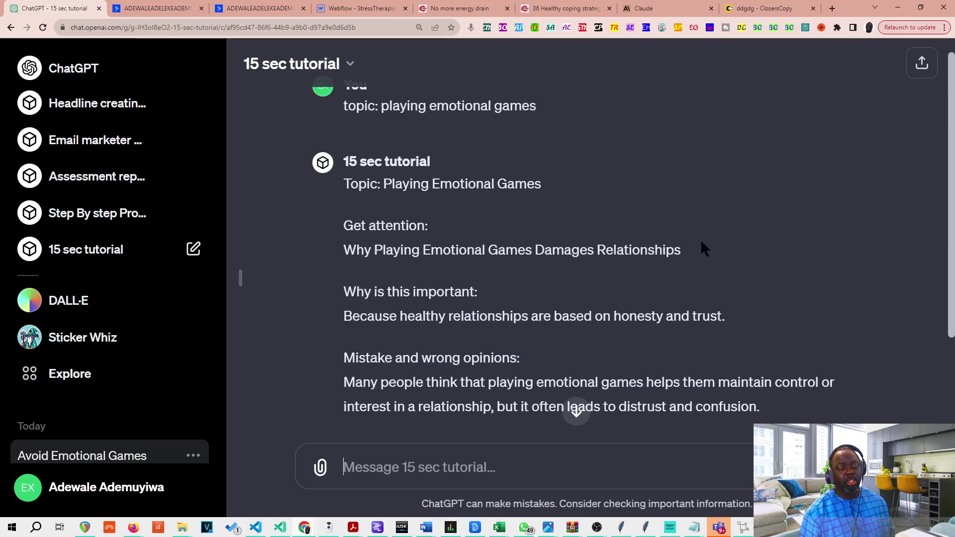
{"action": "scroll", "coordinate": [676, 196], "scroll_direction": "up", "scroll_amount": 1}
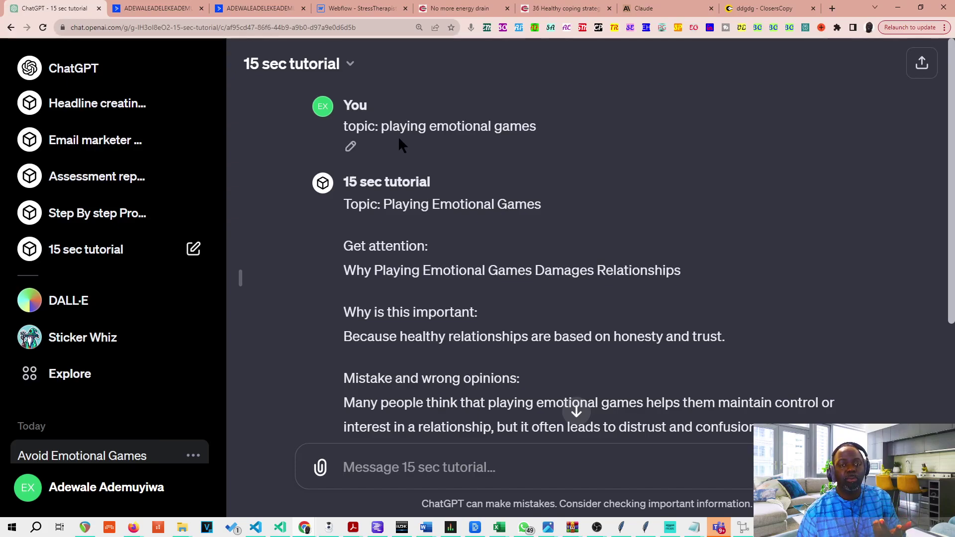
{"action": "scroll", "coordinate": [526, 209], "scroll_direction": "down", "scroll_amount": 2}
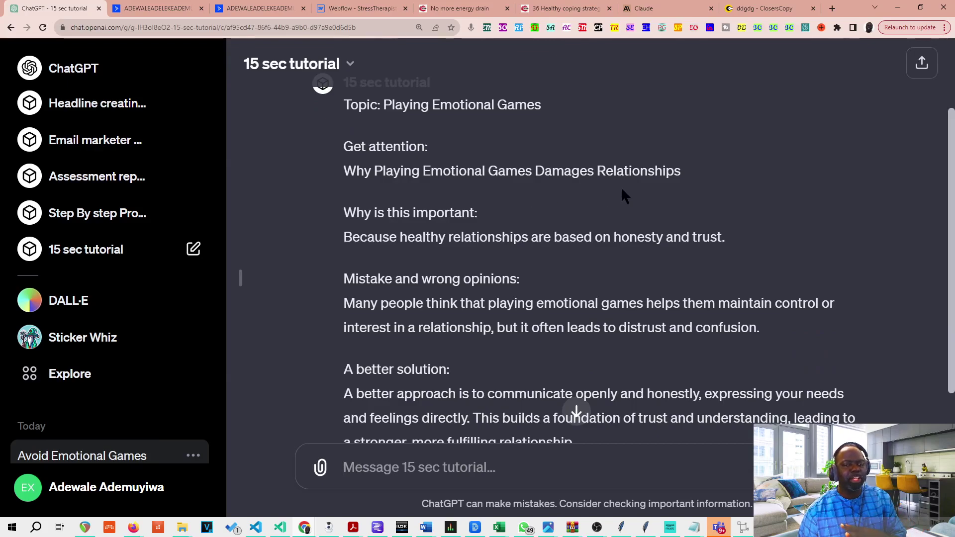
{"action": "scroll", "coordinate": [619, 189], "scroll_direction": "down", "scroll_amount": 2}
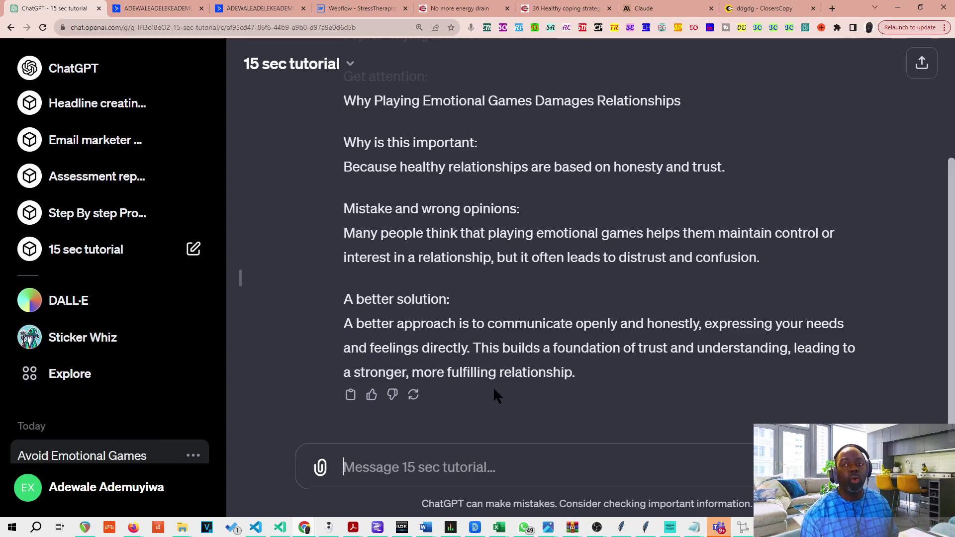
{"action": "scroll", "coordinate": [503, 385], "scroll_direction": "up", "scroll_amount": 3}
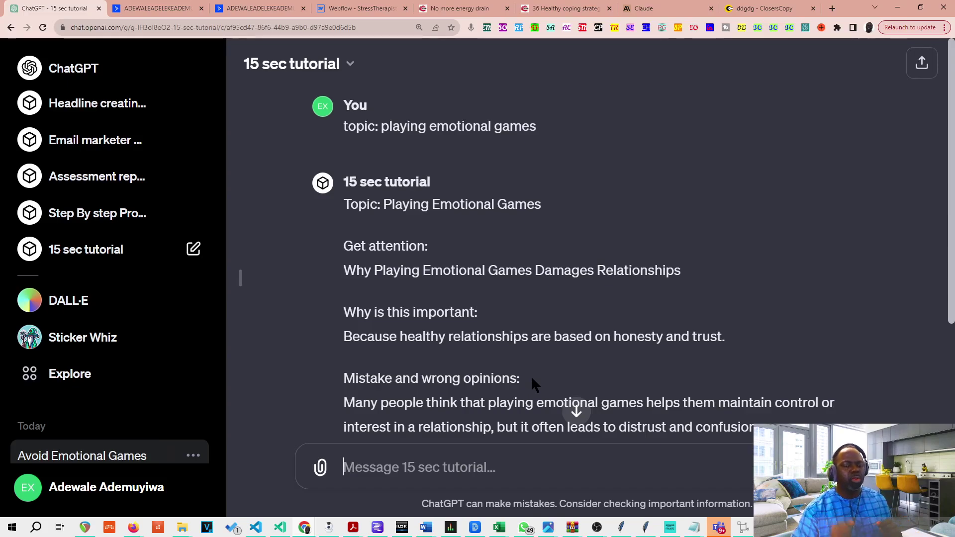
{"action": "mouse_move", "coordinate": [332, 110]}
{"action": "scroll", "coordinate": [522, 144], "scroll_direction": "down", "scroll_amount": 4}
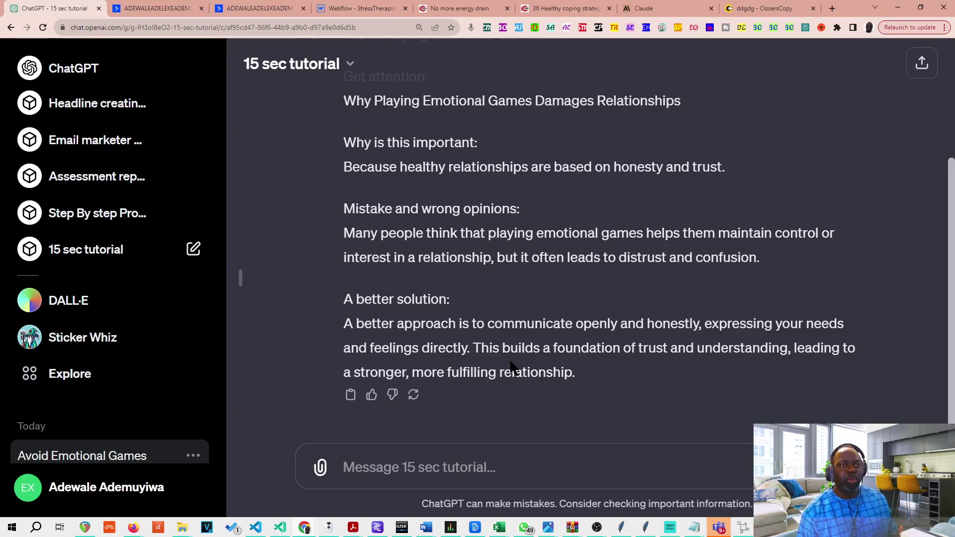
{"action": "left_click", "coordinate": [344, 73]}
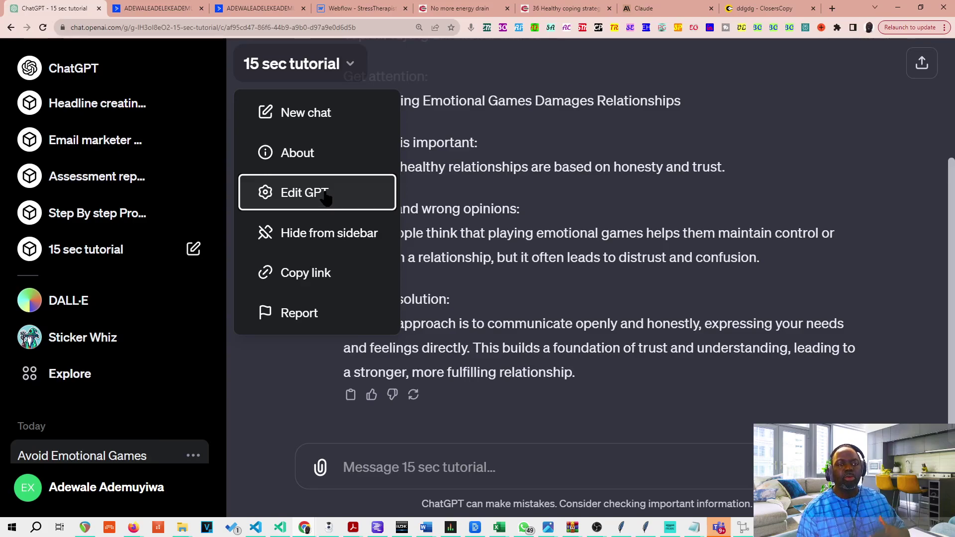
{"action": "left_click_drag", "start_coordinate": [325, 192], "coordinate": [538, 172]}
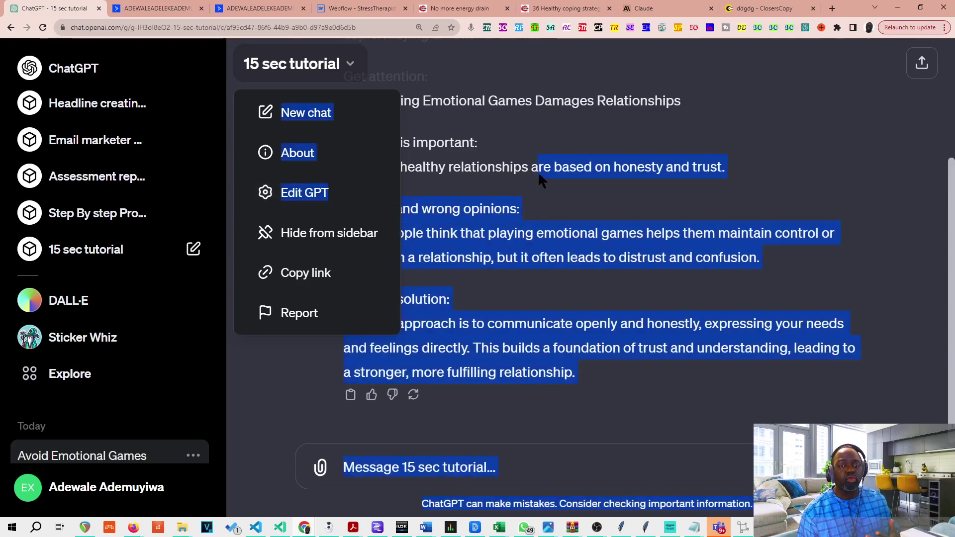
{"action": "left_click", "coordinate": [523, 172]}
{"action": "scroll", "coordinate": [527, 178], "scroll_direction": "up", "scroll_amount": 4}
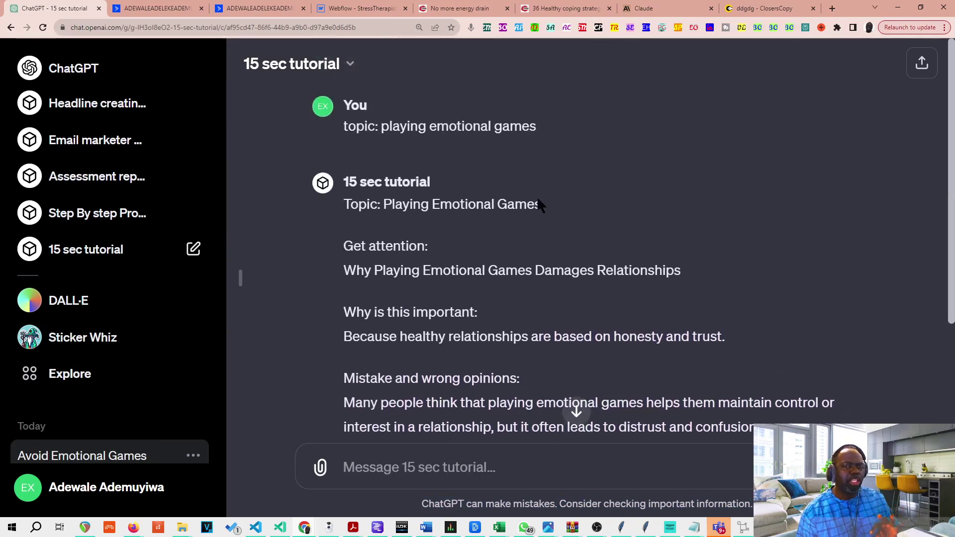
{"action": "scroll", "coordinate": [566, 209], "scroll_direction": "down", "scroll_amount": 4}
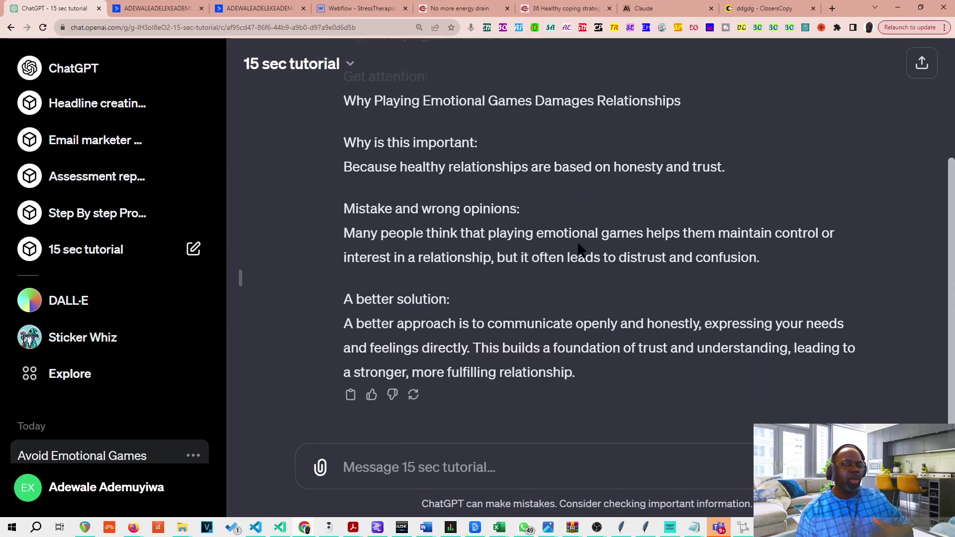